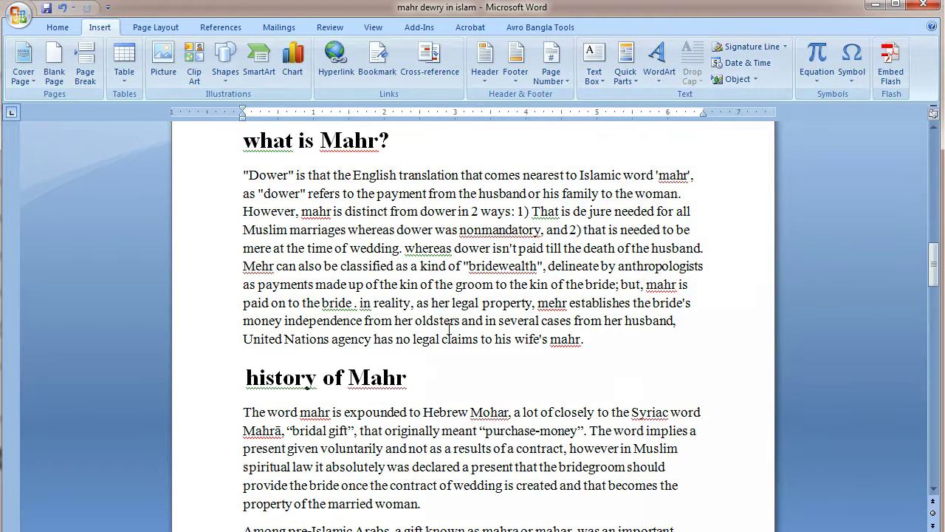
Insert a 3D-style WordArt below the paragraph ending 'wife's mahr.'
{"action": "scroll", "coordinate": [450, 330], "scroll_direction": "up", "scroll_amount": 1}
{"action": "scroll", "coordinate": [451, 330], "scroll_direction": "up", "scroll_amount": 1}
{"action": "scroll", "coordinate": [451, 330], "scroll_direction": "up", "scroll_amount": 4}
{"action": "scroll", "coordinate": [457, 328], "scroll_direction": "up", "scroll_amount": 2}
{"action": "scroll", "coordinate": [440, 264], "scroll_direction": "up", "scroll_amount": 2}
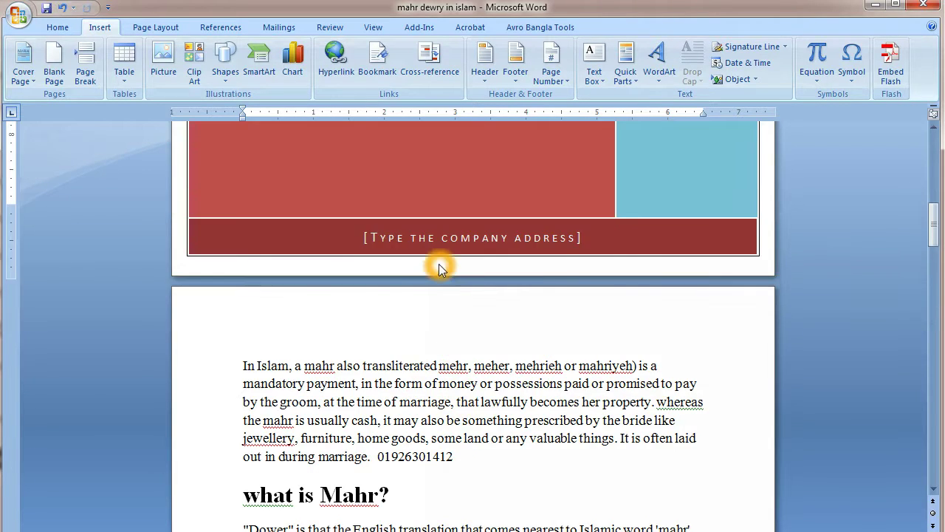
{"action": "scroll", "coordinate": [446, 274], "scroll_direction": "down", "scroll_amount": 9}
{"action": "left_click", "coordinate": [583, 377]}
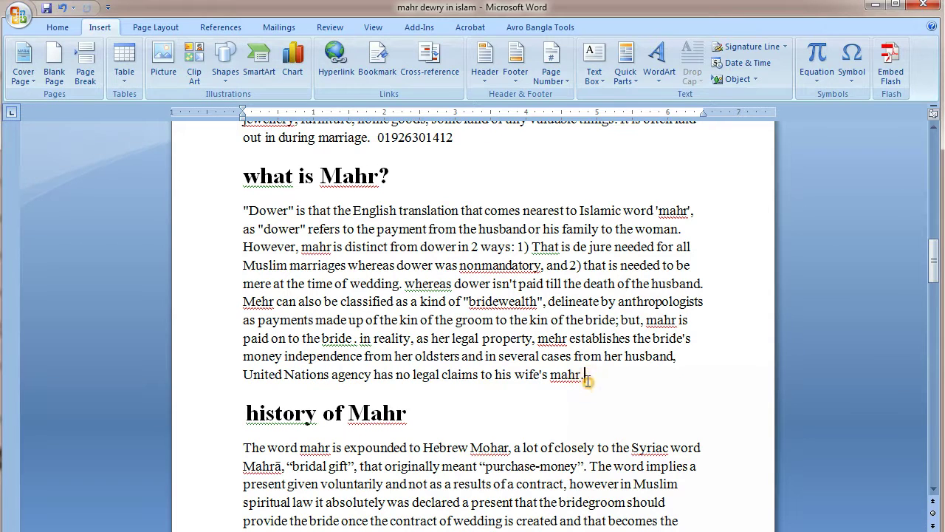
{"action": "left_click", "coordinate": [659, 74]}
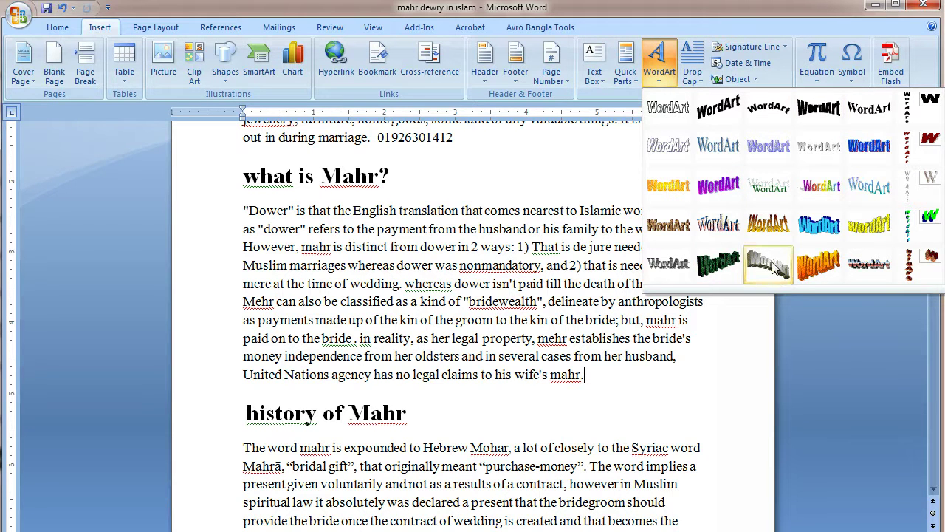
{"action": "left_click", "coordinate": [718, 267]}
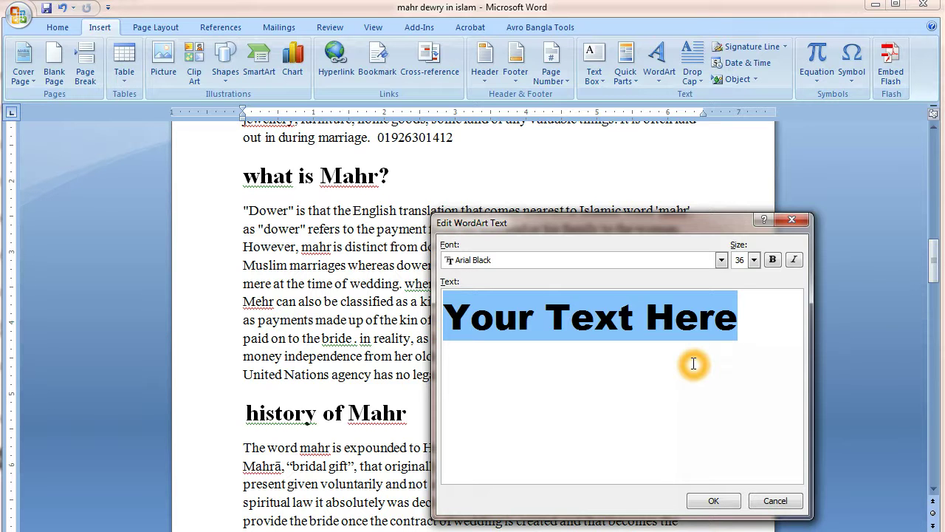
Enter 'My name is' with the author's name in 32-point bold italic, and insert it
{"action": "type", "text": "My na"}
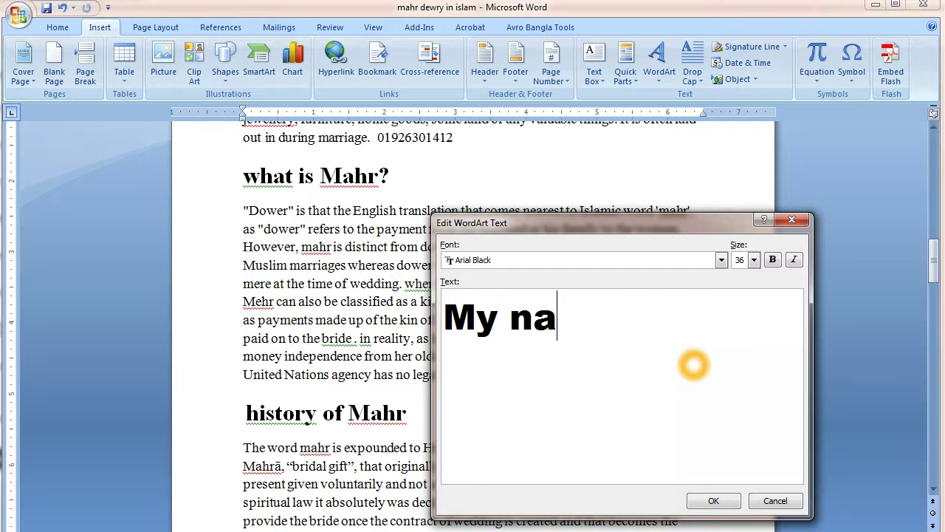
{"action": "type", "text": "me is"}
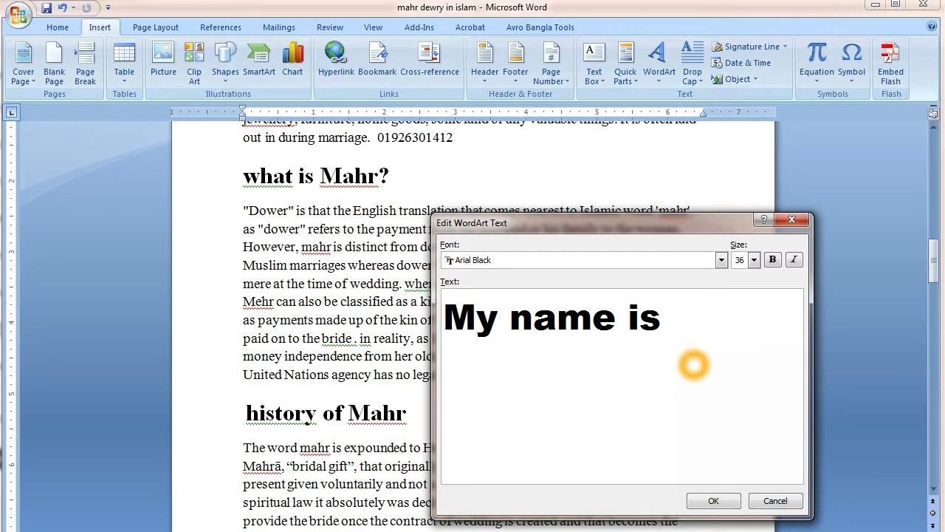
{"action": "type", "text": " Amir"}
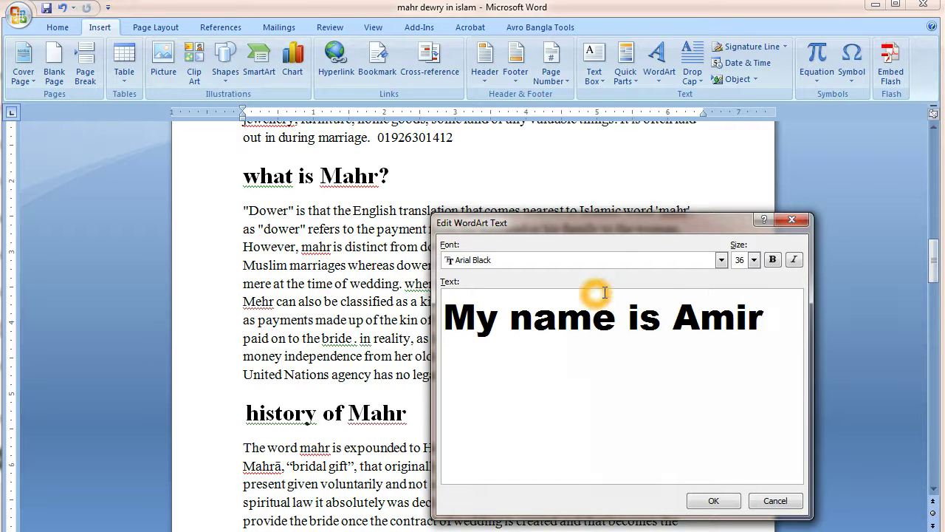
{"action": "left_click", "coordinate": [722, 260]}
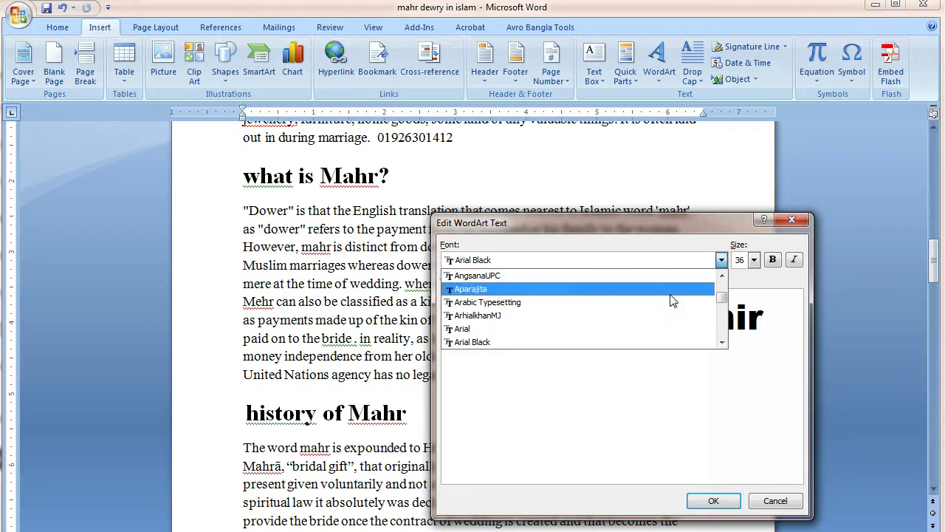
{"action": "mouse_move", "coordinate": [721, 299]}
{"action": "left_mouse_down"}
{"action": "mouse_move", "coordinate": [723, 312]}
{"action": "mouse_move", "coordinate": [723, 264]}
{"action": "left_mouse_up"}
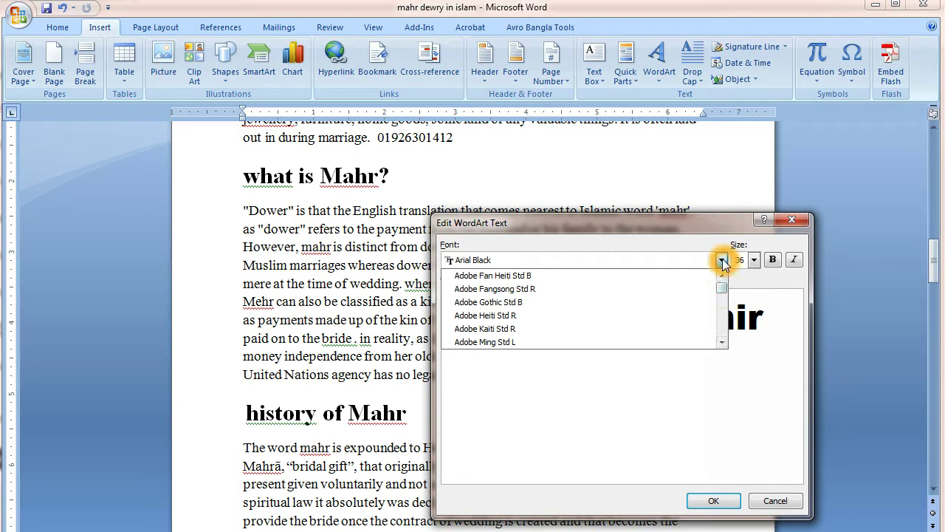
{"action": "left_click", "coordinate": [723, 260]}
{"action": "left_click", "coordinate": [754, 260]}
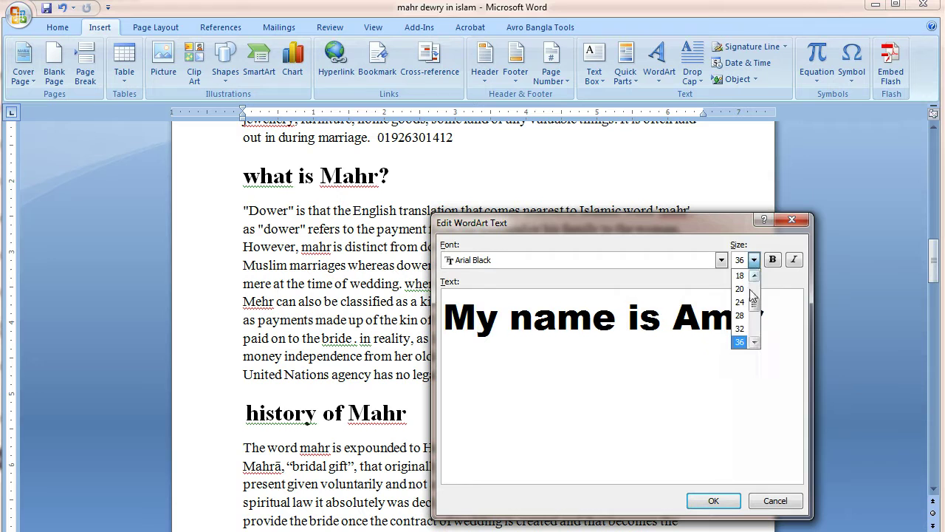
{"action": "left_click", "coordinate": [741, 328]}
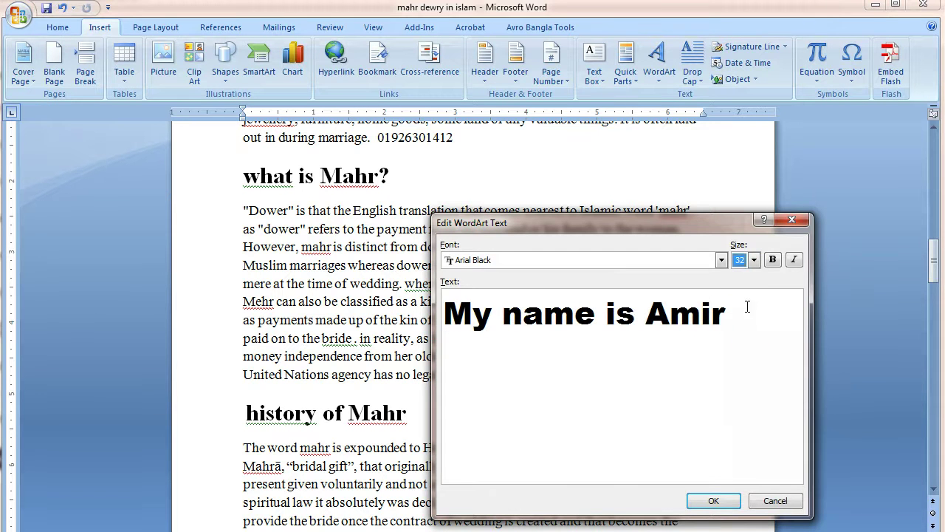
{"action": "left_click", "coordinate": [793, 260]}
{"action": "left_click", "coordinate": [773, 260]}
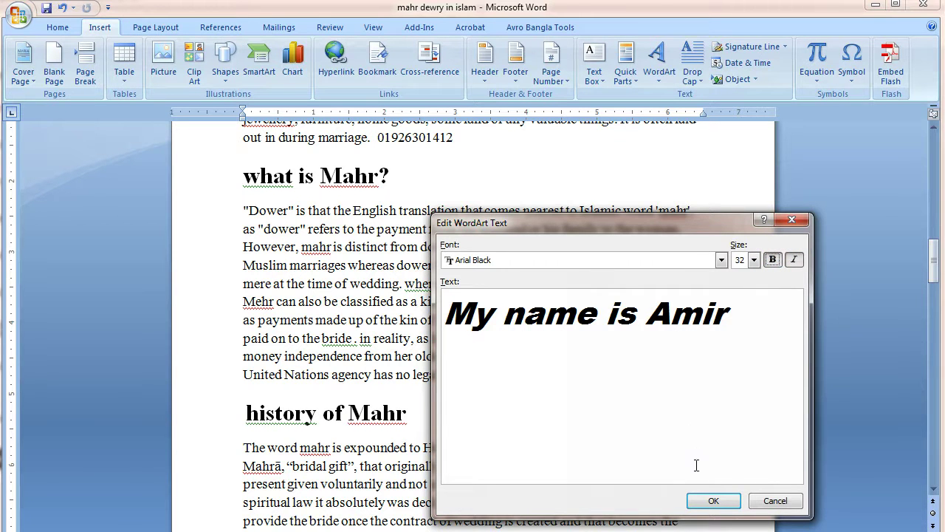
{"action": "left_click", "coordinate": [710, 501]}
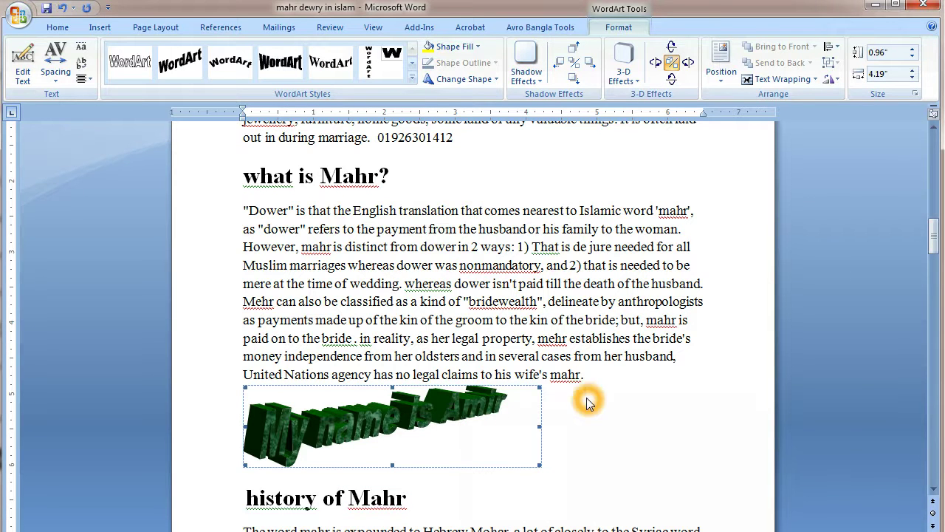
Enlarge the name WordArt to 1.64" by 5.33"
{"action": "left_click_drag", "start_coordinate": [540, 465], "coordinate": [622, 517]}
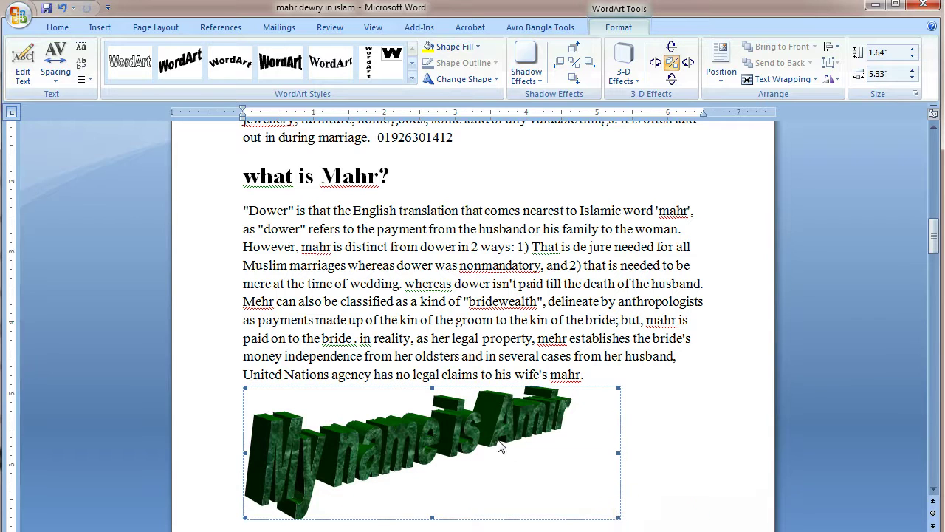
{"action": "scroll", "coordinate": [496, 446], "scroll_direction": "down", "scroll_amount": 1}
{"action": "left_click", "coordinate": [508, 371]}
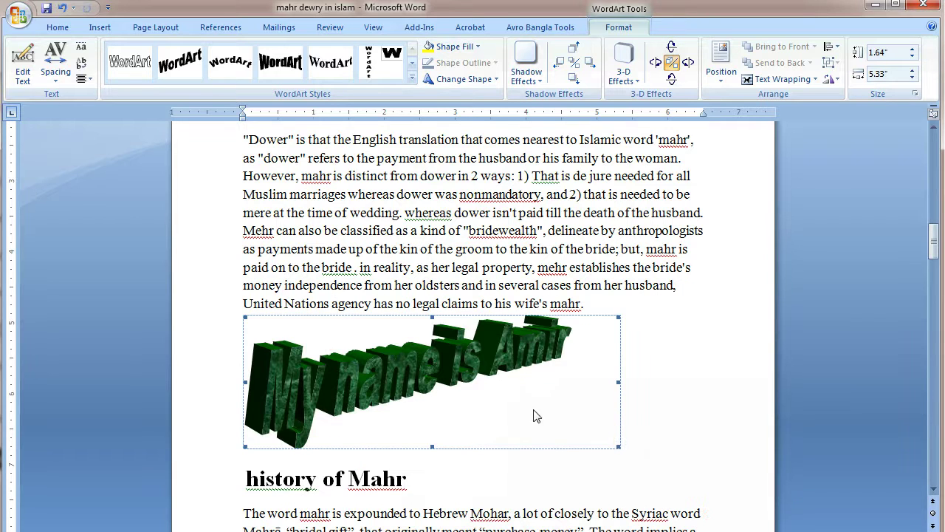
{"action": "left_click", "coordinate": [464, 365]}
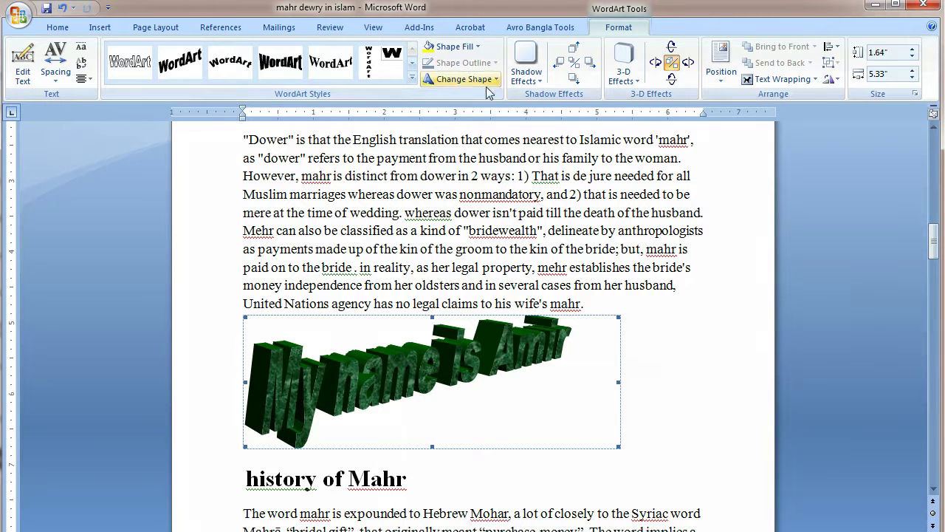
{"action": "left_click", "coordinate": [414, 77]}
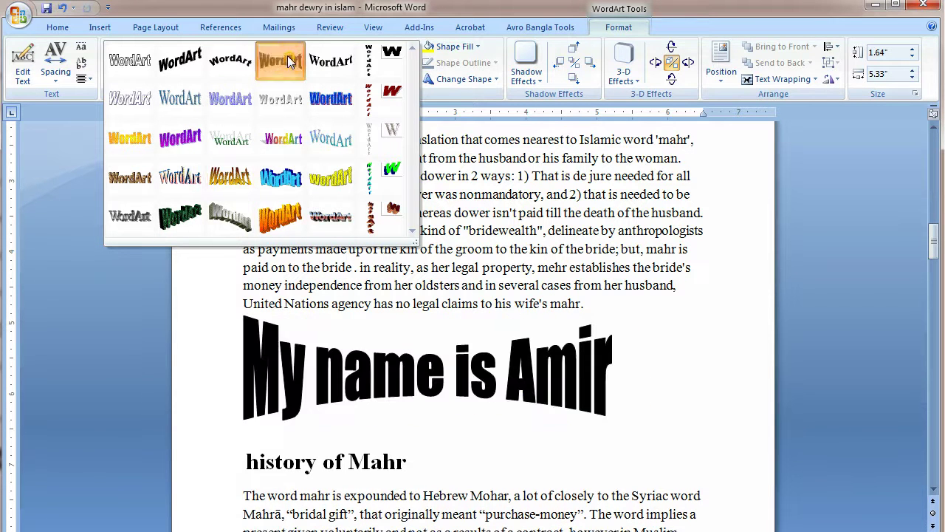
Apply the tall black arched WordArt style, fill the letters green and outline them red
{"action": "left_click", "coordinate": [280, 62]}
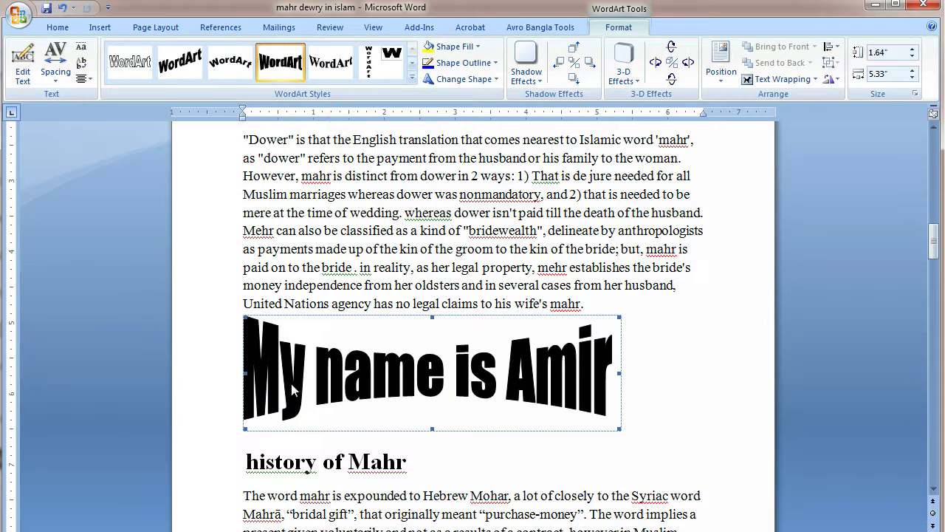
{"action": "left_click", "coordinate": [397, 103]}
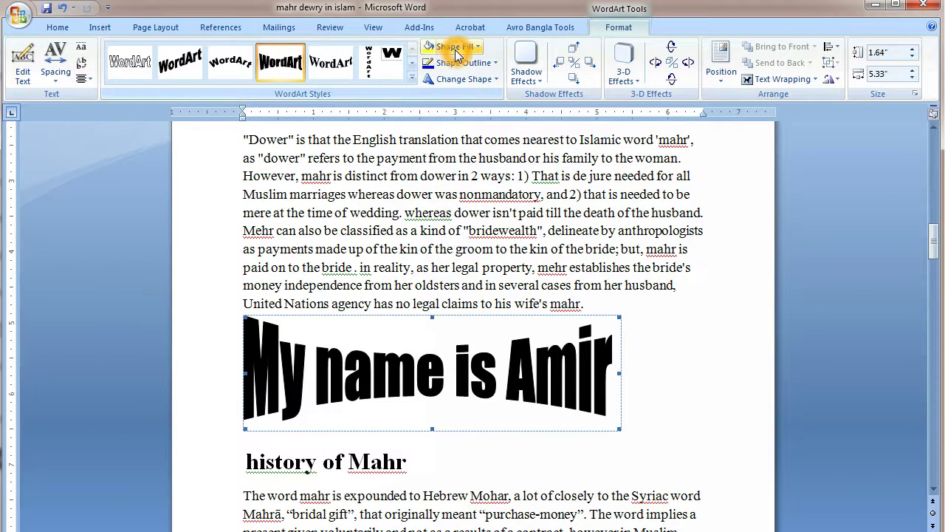
{"action": "left_click", "coordinate": [477, 46]}
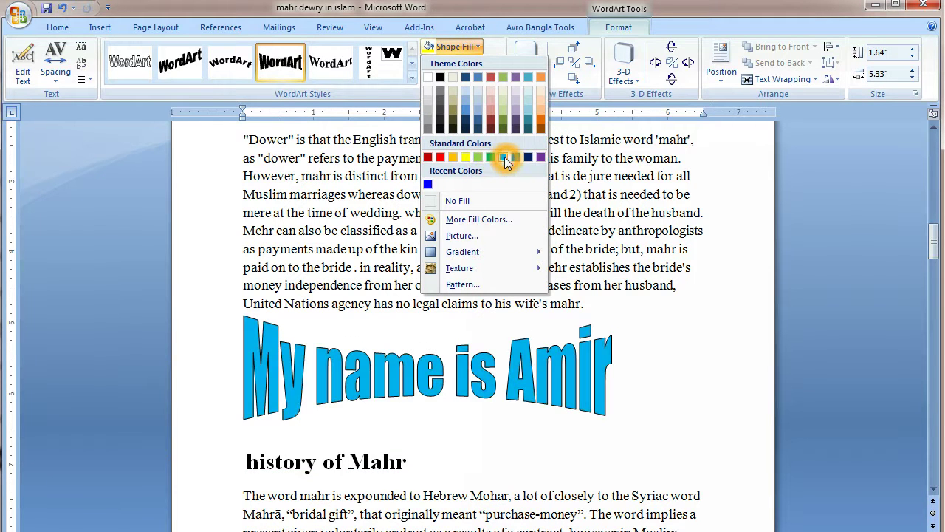
{"action": "left_click", "coordinate": [490, 156]}
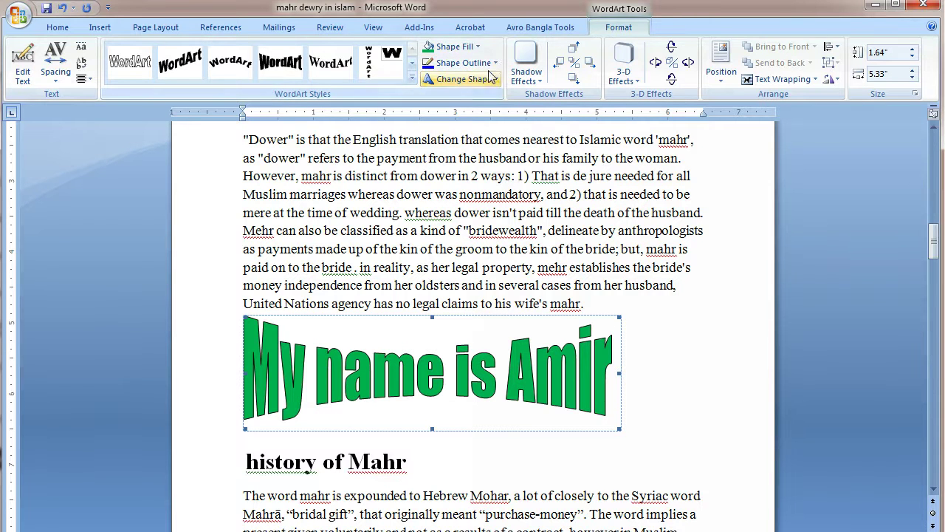
{"action": "left_click", "coordinate": [463, 63]}
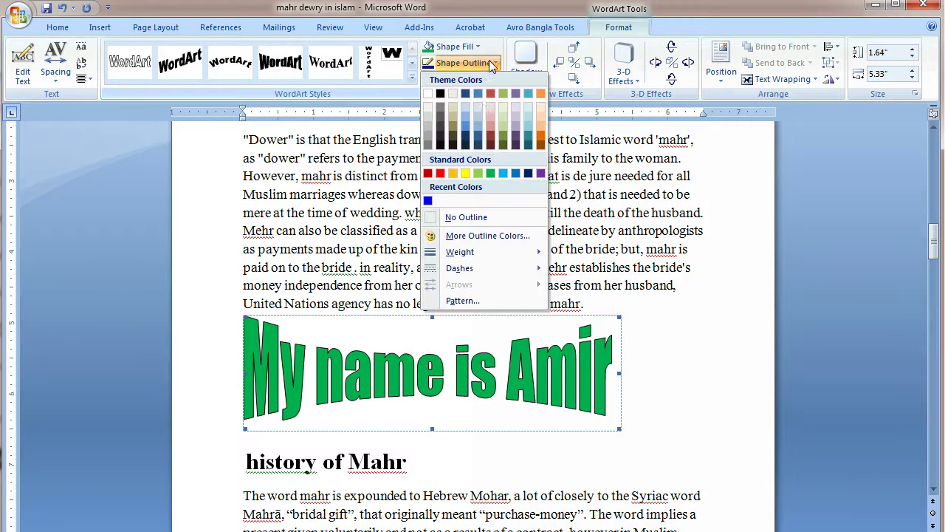
{"action": "left_click", "coordinate": [441, 174]}
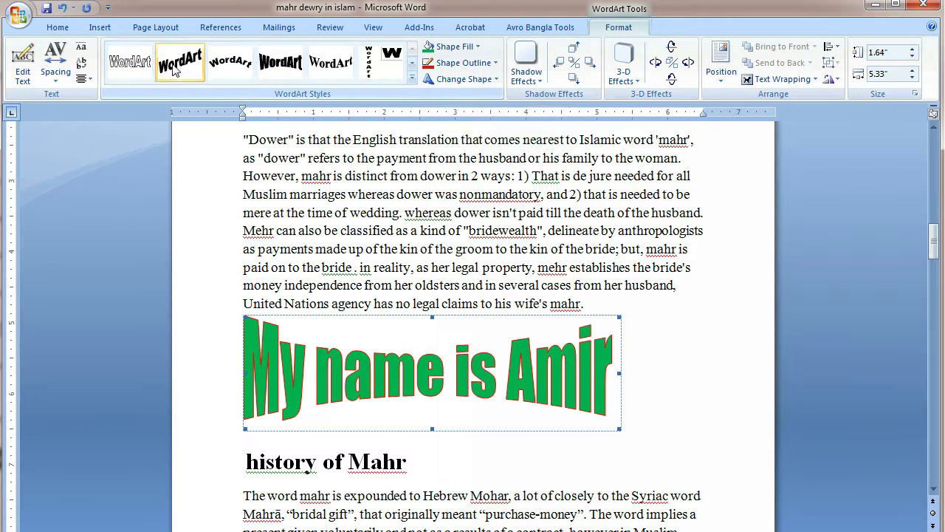
{"action": "left_click", "coordinate": [413, 80]}
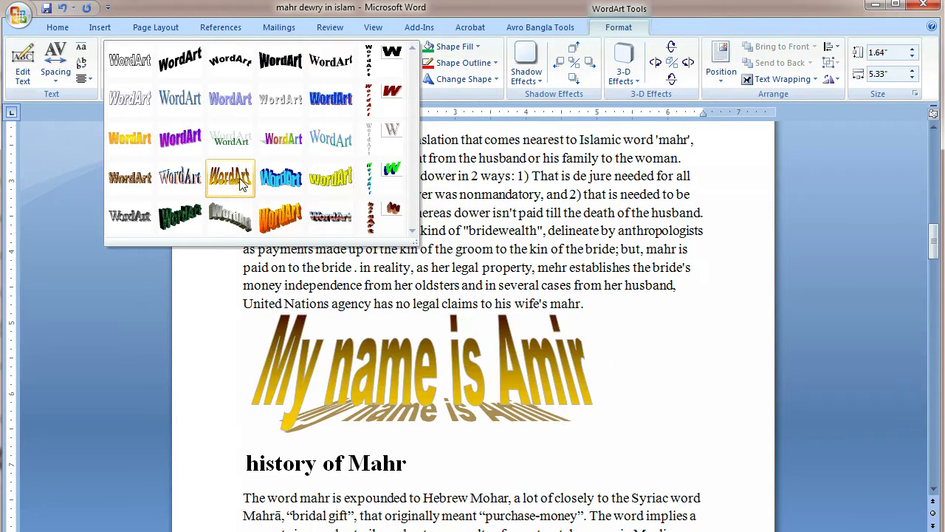
Apply the orange gradient WordArt style 13 and warp it with the Deflate Top shape
{"action": "left_click", "coordinate": [137, 144]}
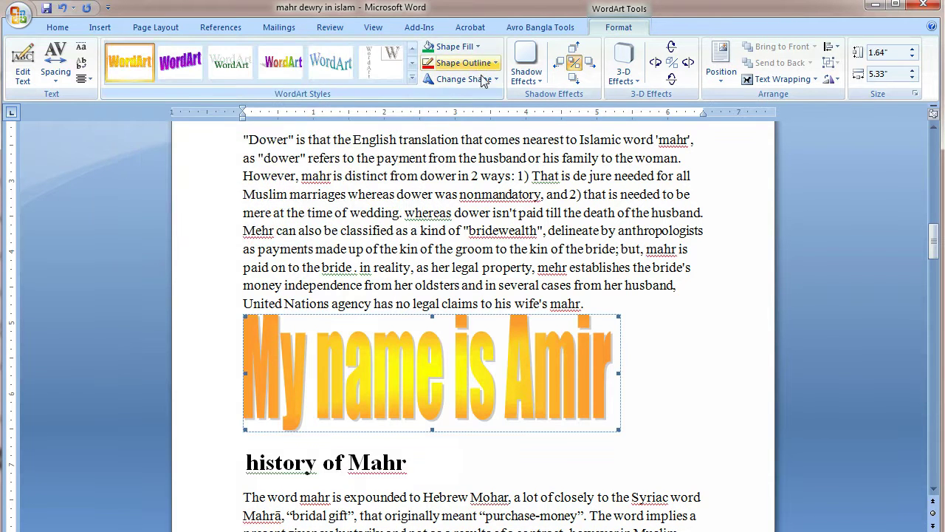
{"action": "left_click", "coordinate": [491, 79]}
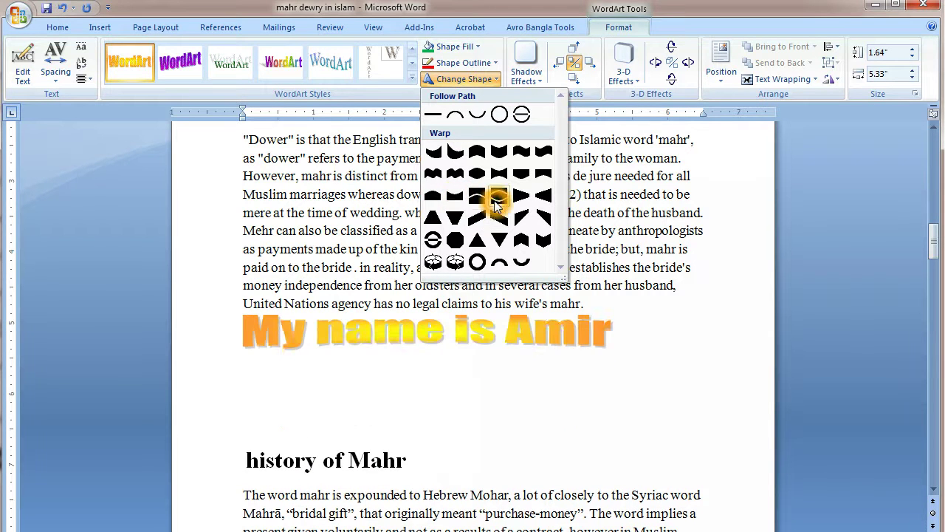
{"action": "left_click", "coordinate": [454, 196]}
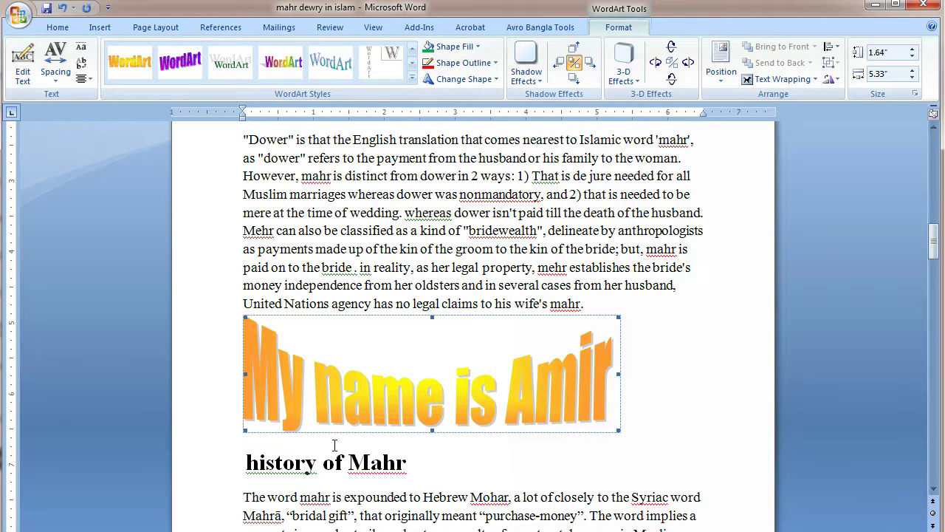
Add Shadow Style 6 perspective shadow and nudge it left, up, and slightly back down
{"action": "left_click", "coordinate": [537, 80]}
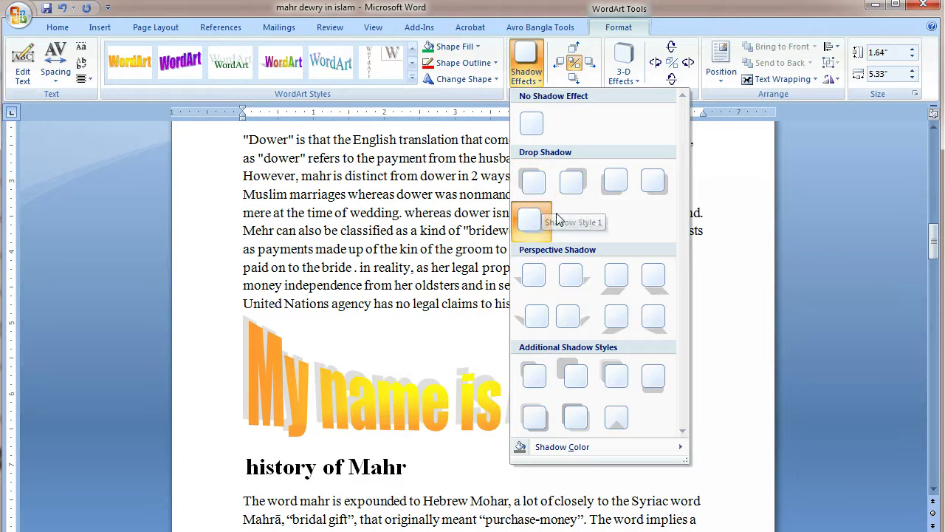
{"action": "left_click", "coordinate": [534, 290]}
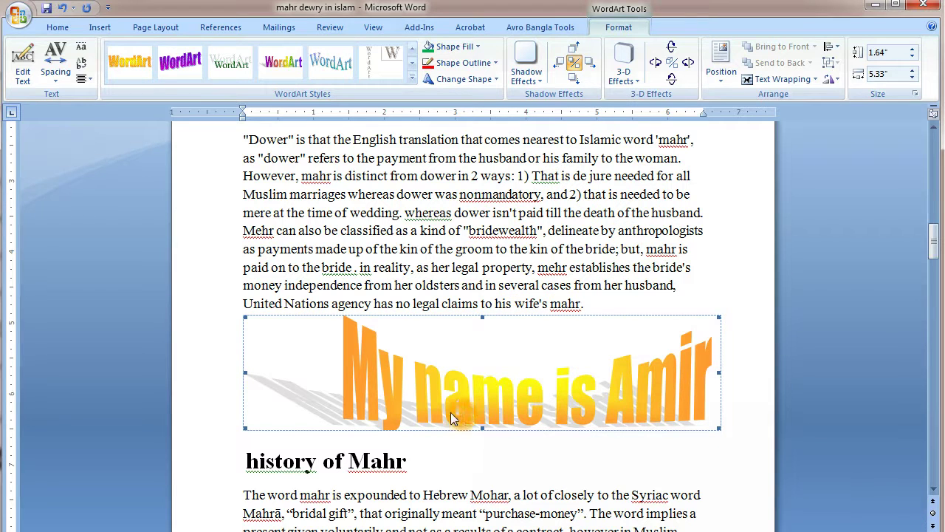
{"action": "left_click", "coordinate": [560, 65]}
{"action": "left_click", "coordinate": [560, 65]}
{"action": "left_click", "coordinate": [575, 52]}
{"action": "left_click", "coordinate": [575, 52]}
{"action": "left_click", "coordinate": [575, 52]}
{"action": "left_click", "coordinate": [576, 52]}
{"action": "left_click", "coordinate": [575, 53]}
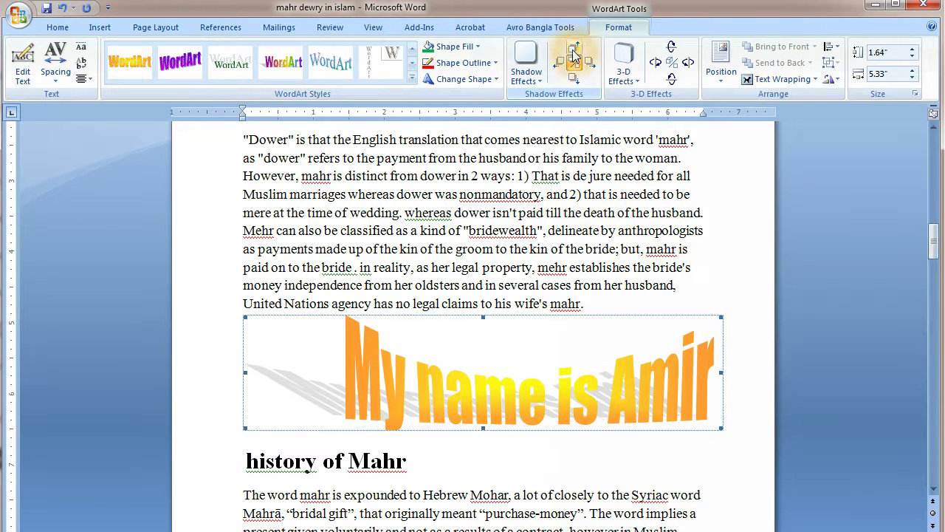
{"action": "left_click", "coordinate": [575, 78]}
{"action": "left_click", "coordinate": [576, 78]}
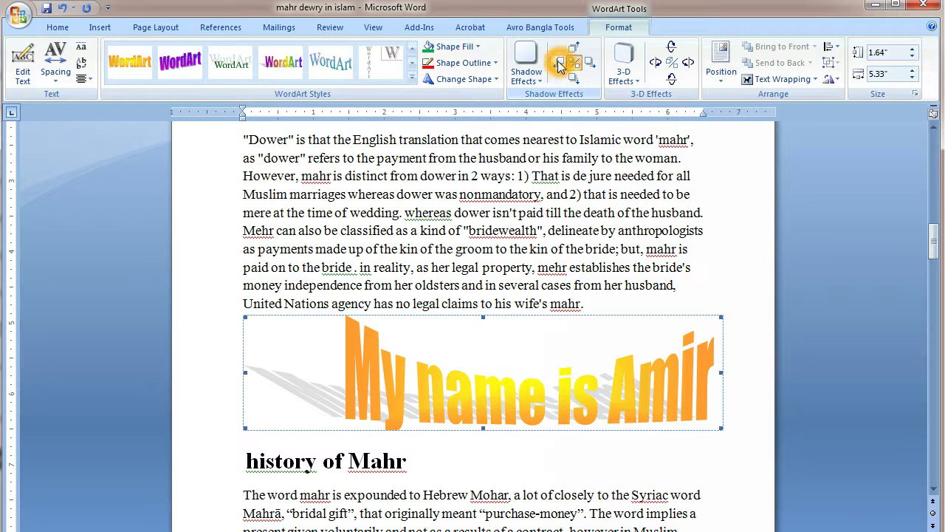
{"action": "left_click", "coordinate": [559, 66]}
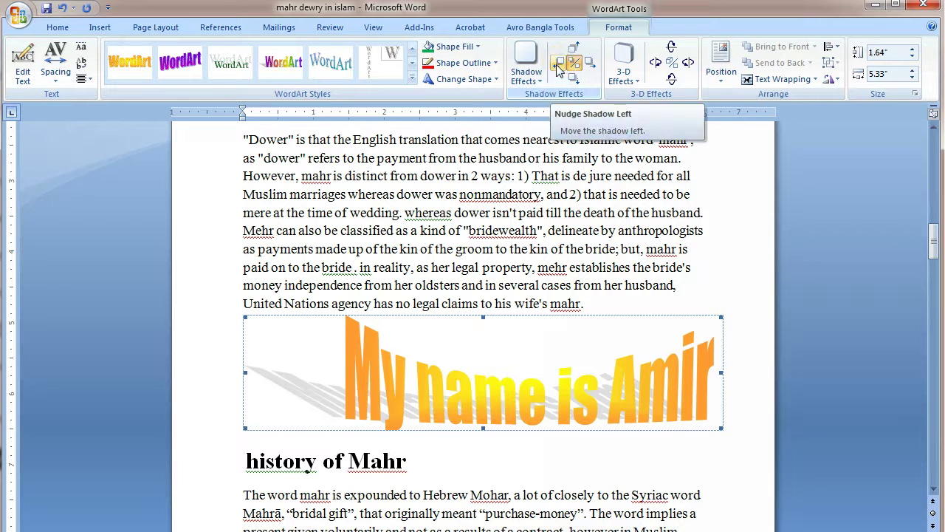
{"action": "left_click", "coordinate": [634, 85]}
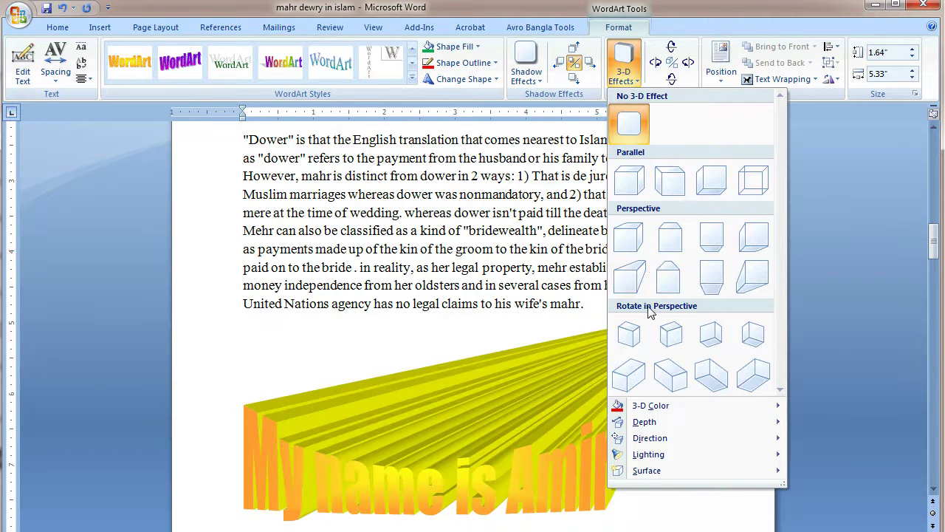
Apply a Rotate in Perspective 3-D effect with yellow depth and adjust its tilt angle
{"action": "left_click", "coordinate": [639, 331]}
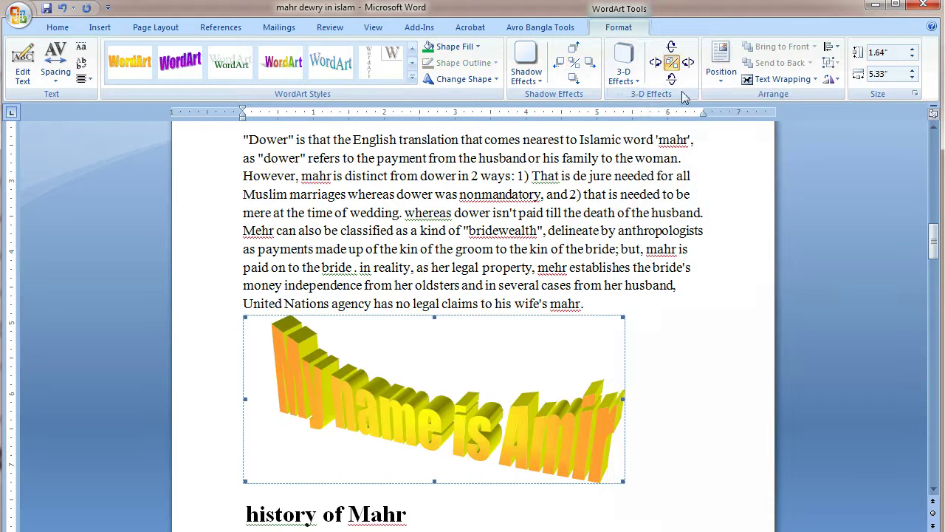
{"action": "left_click", "coordinate": [687, 64]}
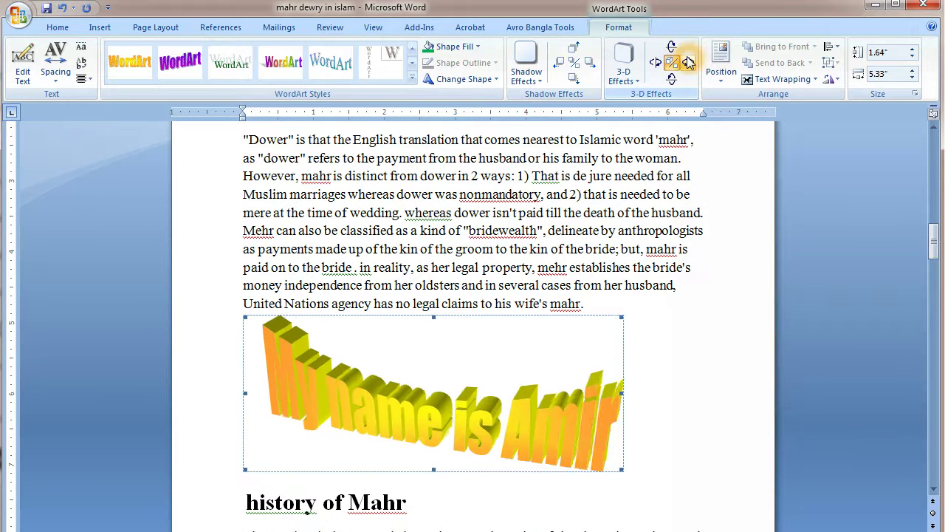
{"action": "left_click", "coordinate": [687, 63]}
{"action": "left_click", "coordinate": [673, 47]}
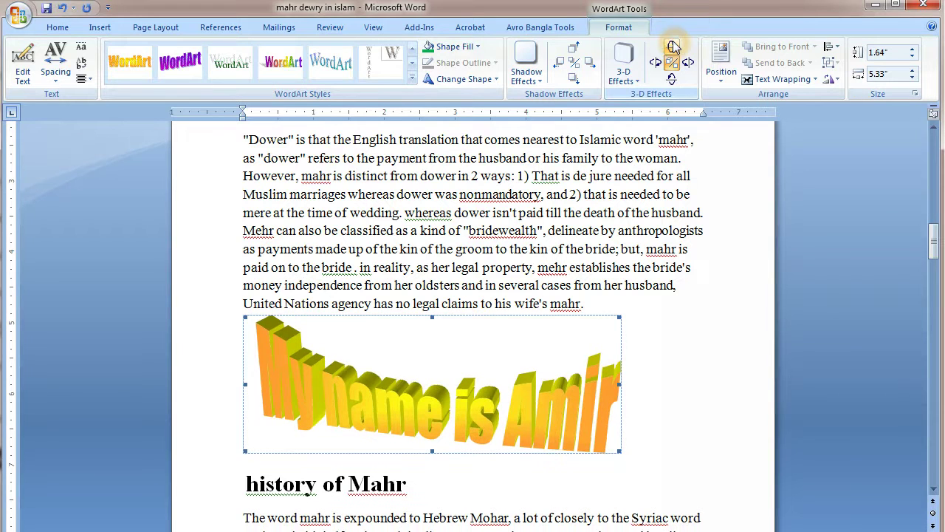
{"action": "left_click", "coordinate": [673, 47]}
{"action": "left_click", "coordinate": [671, 79]}
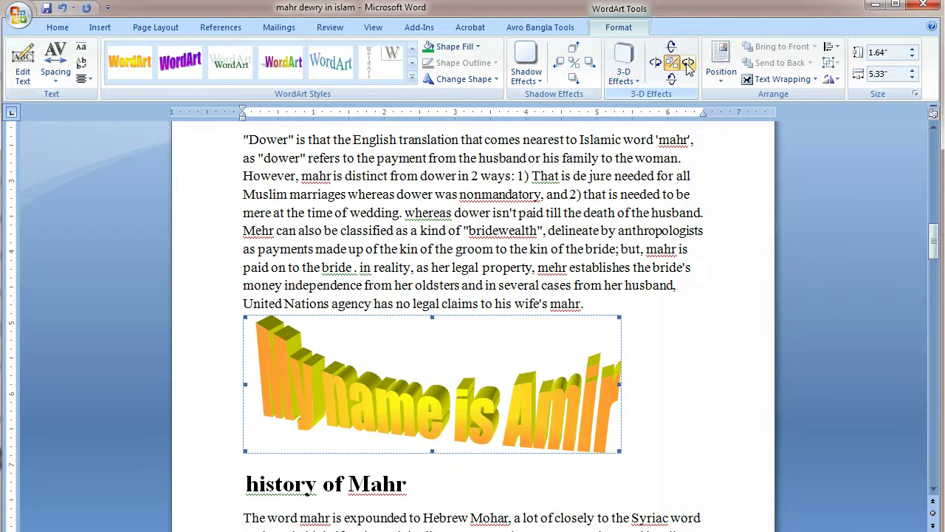
{"action": "left_click", "coordinate": [687, 63]}
{"action": "left_click", "coordinate": [687, 64]}
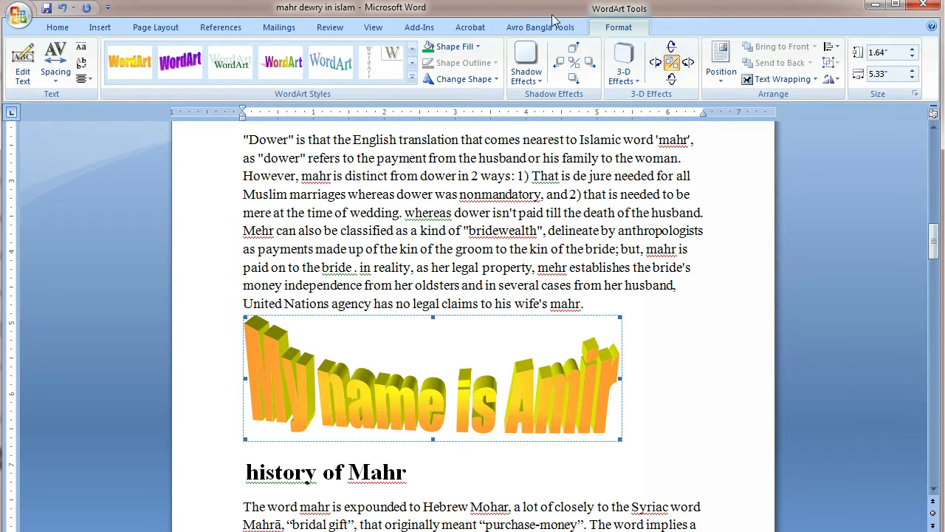
{"action": "left_click", "coordinate": [718, 77]}
{"action": "left_click", "coordinate": [719, 76]}
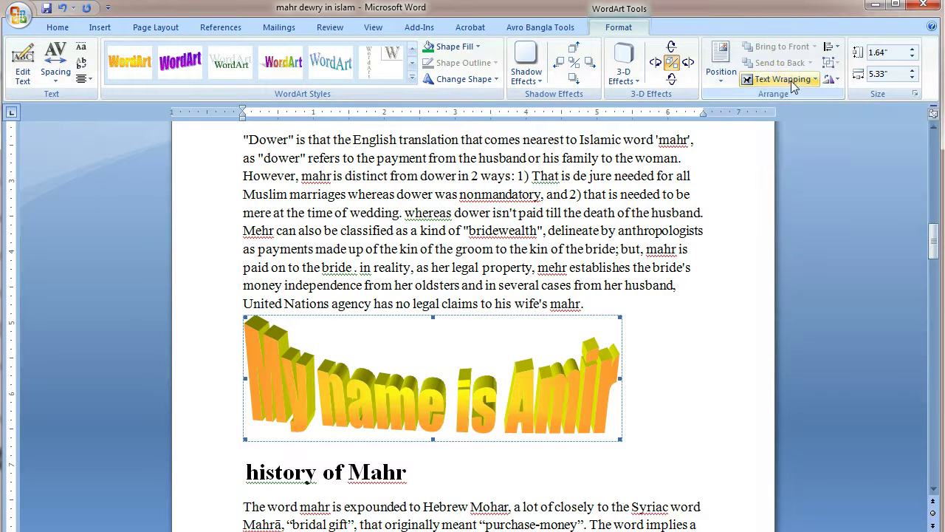
Edit the WordArt text to append the rest of the author's name
{"action": "left_click", "coordinate": [22, 81]}
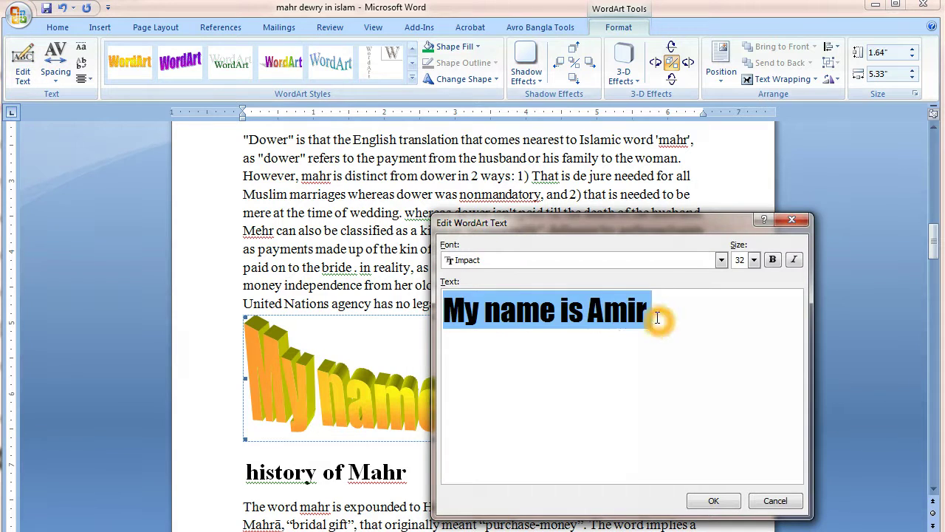
{"action": "left_click", "coordinate": [659, 319]}
{"action": "left_click_drag", "start_coordinate": [654, 318], "coordinate": [589, 318]}
{"action": "left_click", "coordinate": [673, 316]}
{"action": "left_click", "coordinate": [673, 316]}
{"action": "type", "text": "ul Islma"}
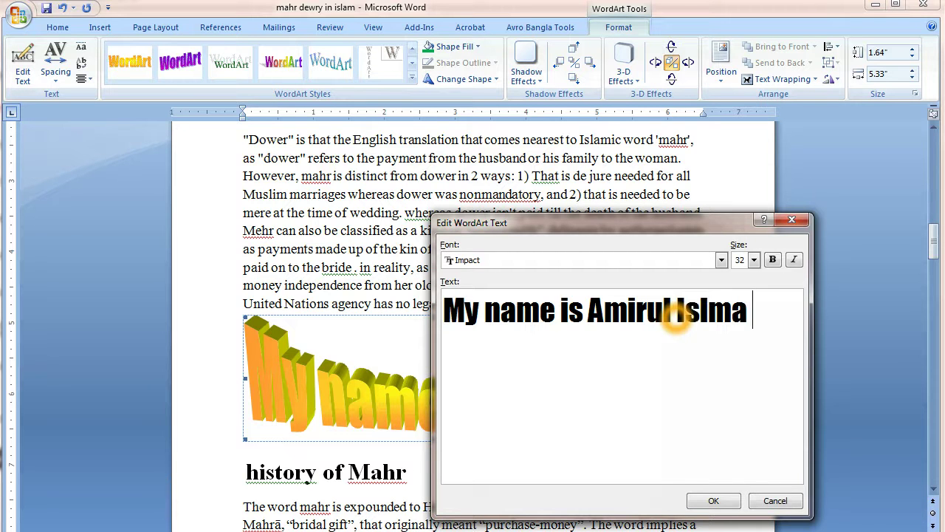
{"action": "left_click", "coordinate": [710, 502]}
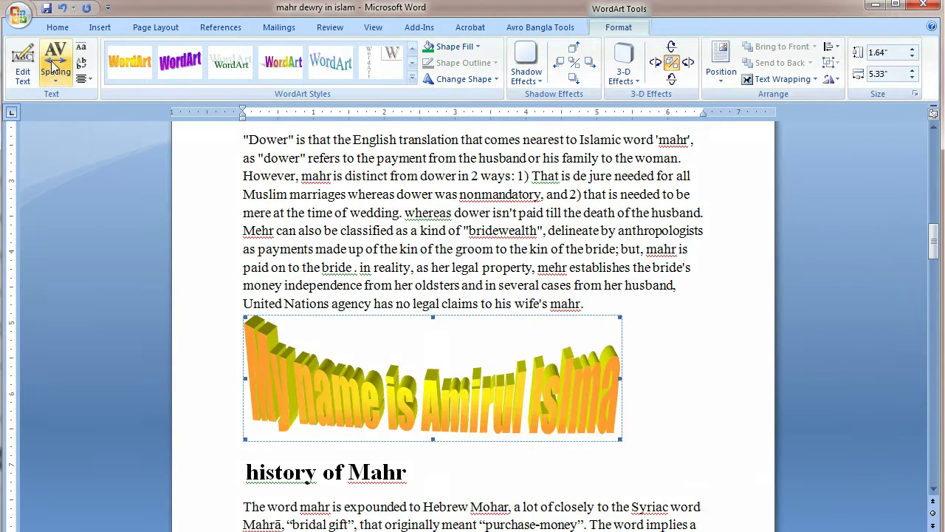
Try Very Tight, Loose and Very Loose letter spacing, then settle on Normal
{"action": "left_click", "coordinate": [58, 84]}
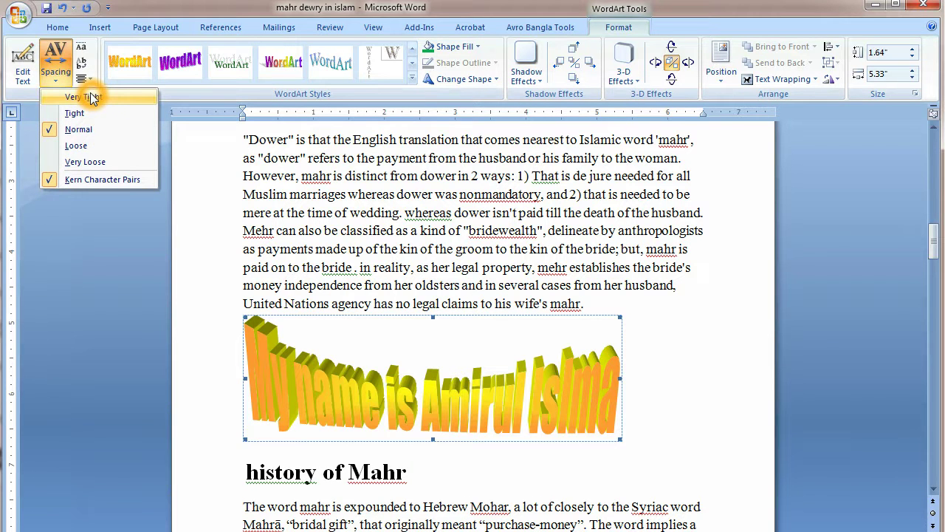
{"action": "left_click", "coordinate": [91, 97]}
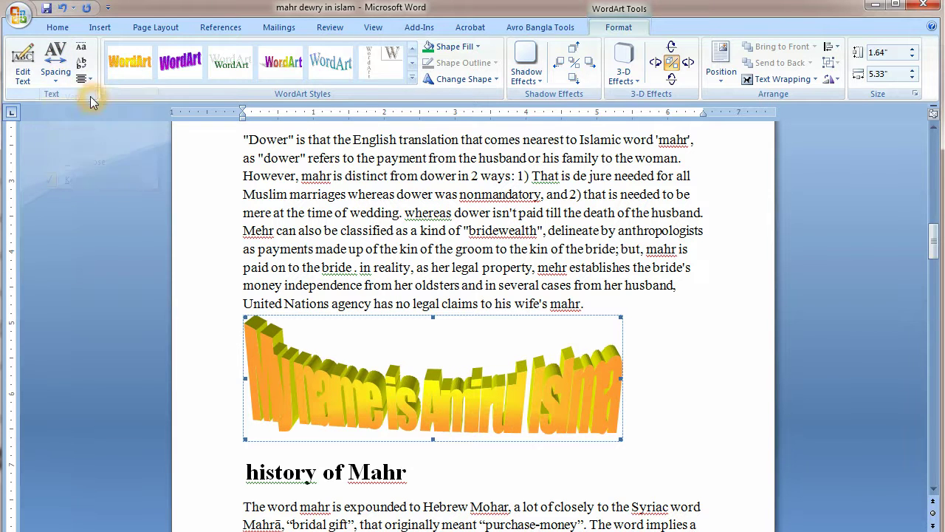
{"action": "left_click", "coordinate": [59, 74]}
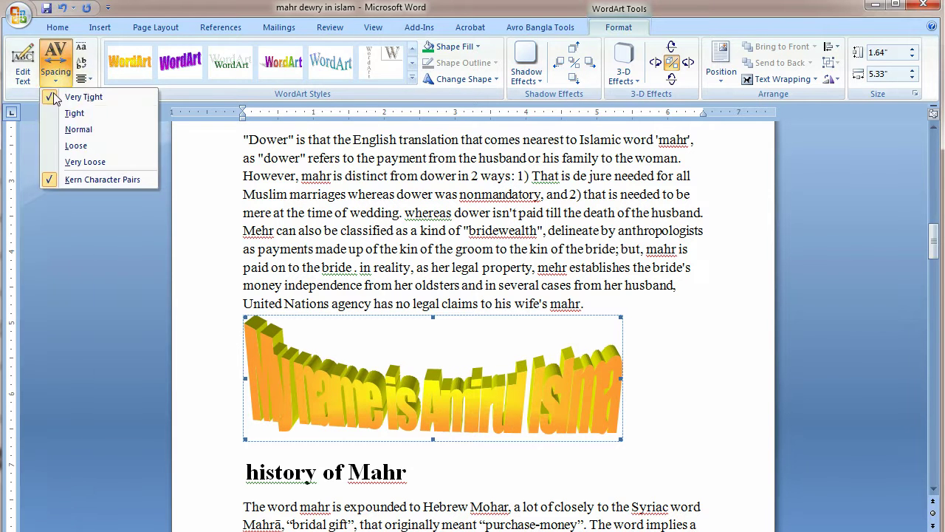
{"action": "left_click", "coordinate": [70, 147]}
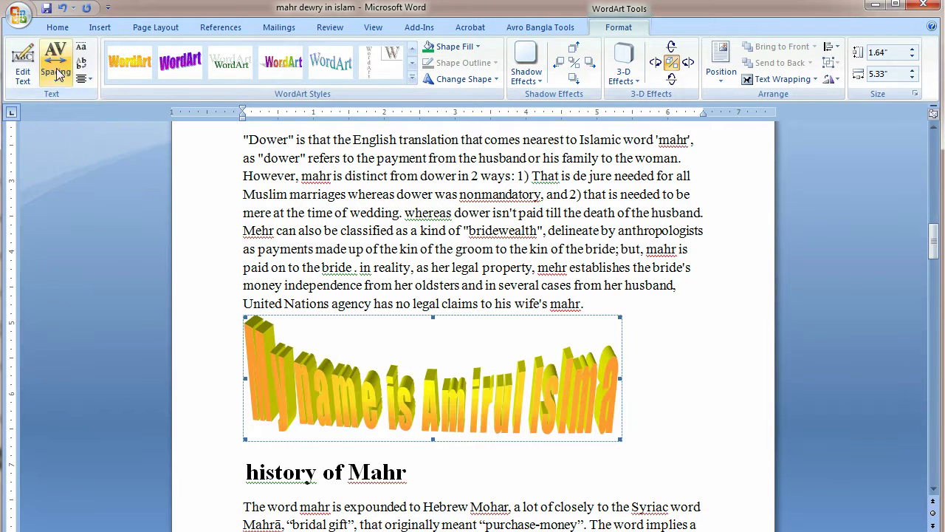
{"action": "left_click", "coordinate": [55, 60]}
{"action": "left_click", "coordinate": [70, 162]}
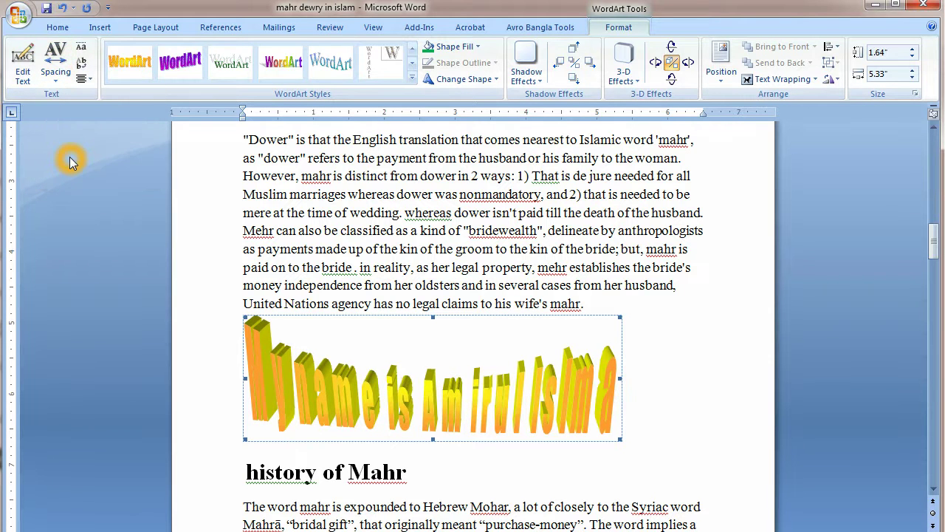
{"action": "left_click", "coordinate": [55, 61]}
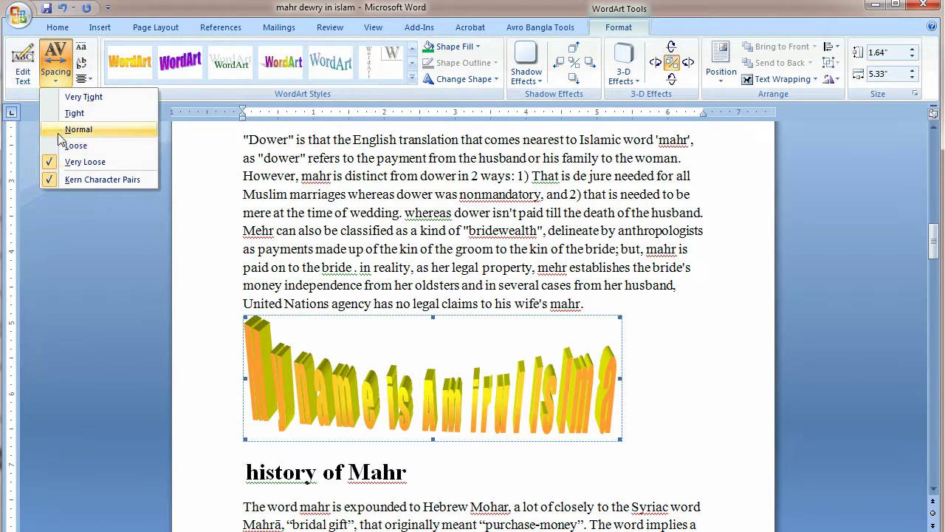
{"action": "left_click", "coordinate": [68, 129]}
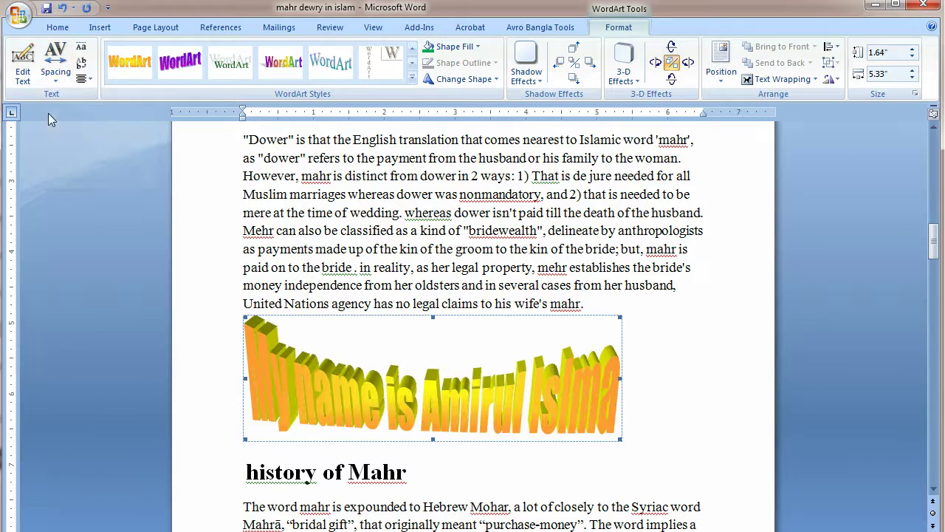
Switch the WordArt to the third, green textured style with Even Height letters
{"action": "left_click", "coordinate": [83, 50]}
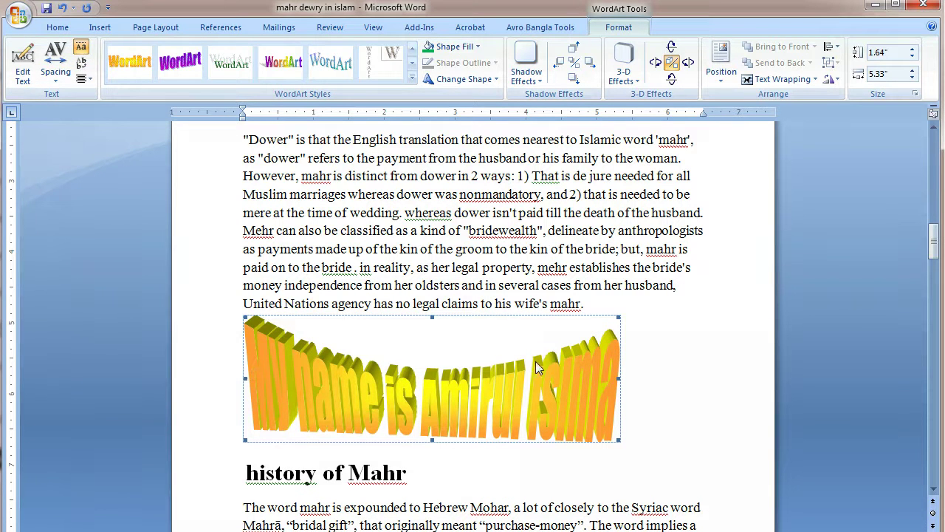
{"action": "left_click", "coordinate": [231, 64]}
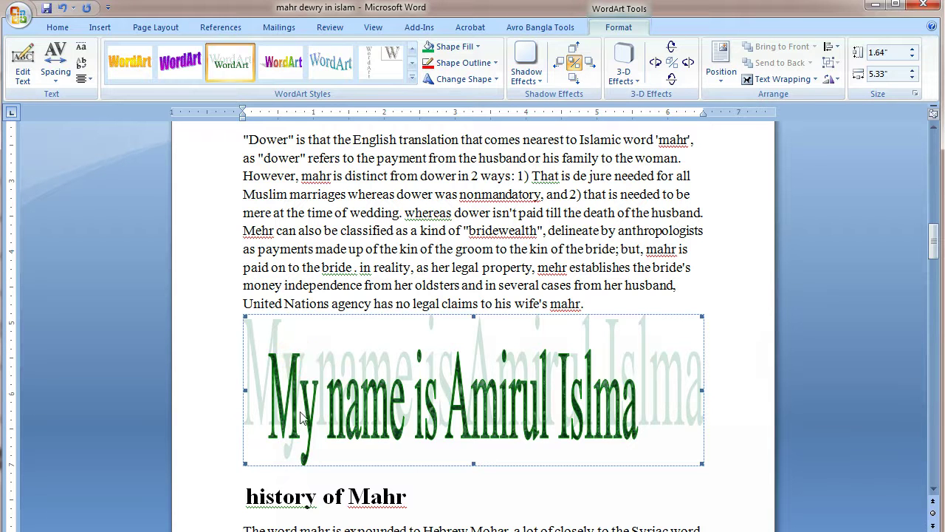
{"action": "left_click", "coordinate": [81, 49]}
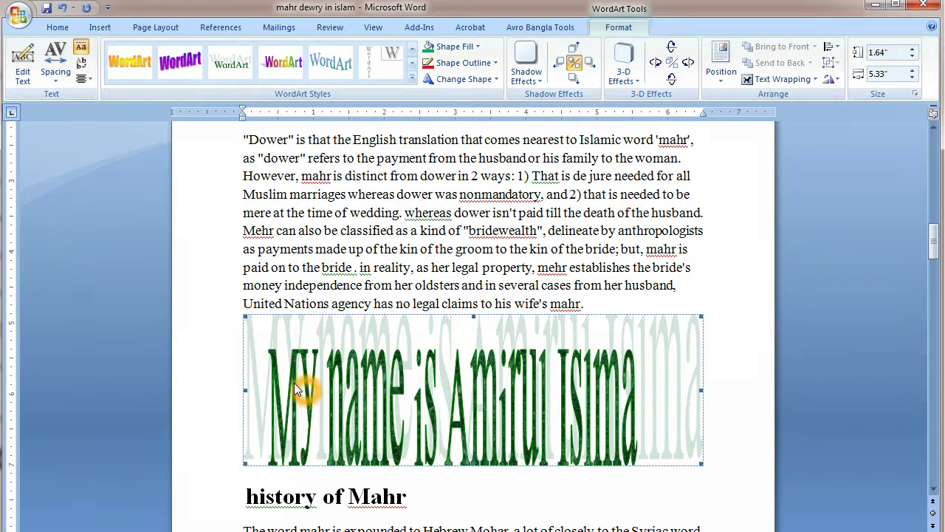
{"action": "left_click", "coordinate": [277, 356]}
{"action": "left_click", "coordinate": [533, 390]}
{"action": "left_click", "coordinate": [629, 430]}
Make the WordArt text vertical and turn Even Height off
{"action": "left_click", "coordinate": [81, 68]}
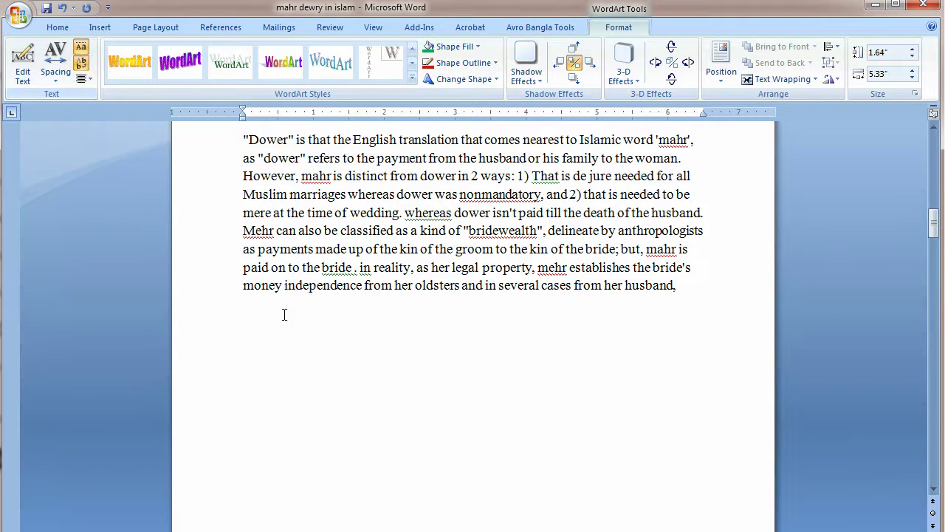
{"action": "scroll", "coordinate": [401, 403], "scroll_direction": "down", "scroll_amount": 5}
{"action": "left_click", "coordinate": [403, 413]}
{"action": "scroll", "coordinate": [404, 414], "scroll_direction": "up", "scroll_amount": 5}
{"action": "scroll", "coordinate": [401, 413], "scroll_direction": "down", "scroll_amount": 2}
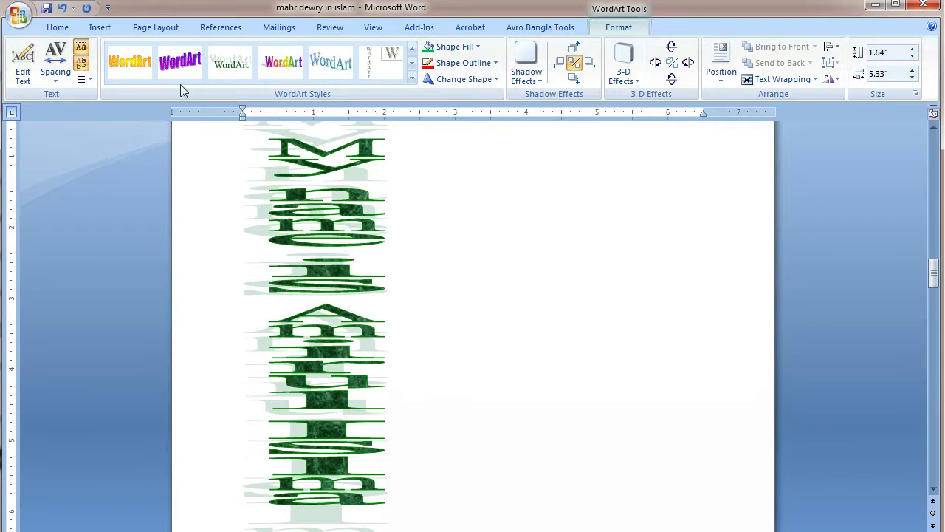
{"action": "left_click", "coordinate": [80, 49]}
{"action": "scroll", "coordinate": [391, 354], "scroll_direction": "down", "scroll_amount": 5}
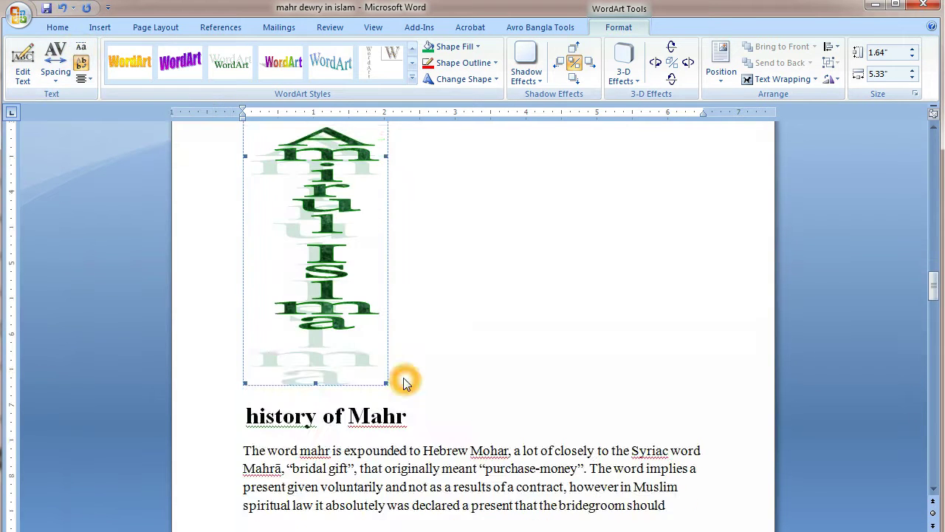
{"action": "scroll", "coordinate": [422, 345], "scroll_direction": "up", "scroll_amount": 1}
{"action": "scroll", "coordinate": [423, 346], "scroll_direction": "up", "scroll_amount": 1}
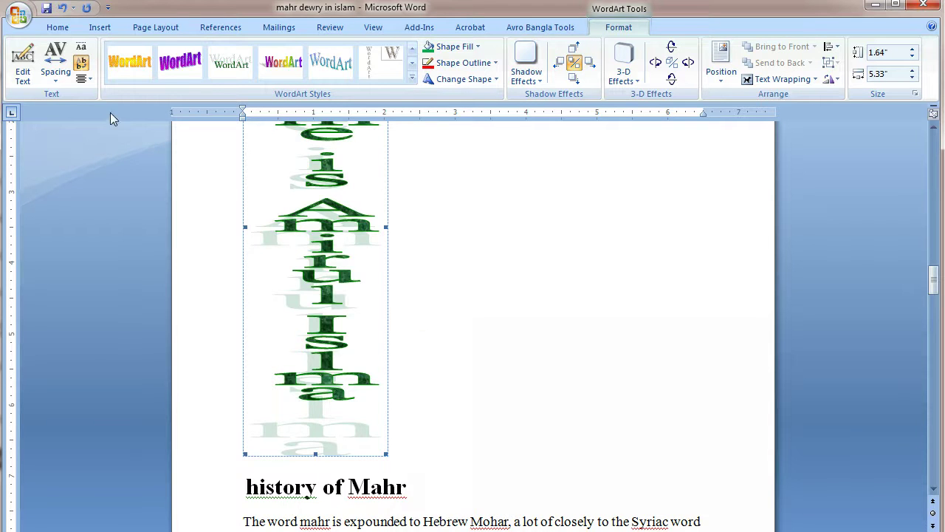
{"action": "scroll", "coordinate": [307, 299], "scroll_direction": "up", "scroll_amount": 3}
Try Left and Center alignment for the stacked letters, then undo the last change
{"action": "left_click", "coordinate": [85, 79]}
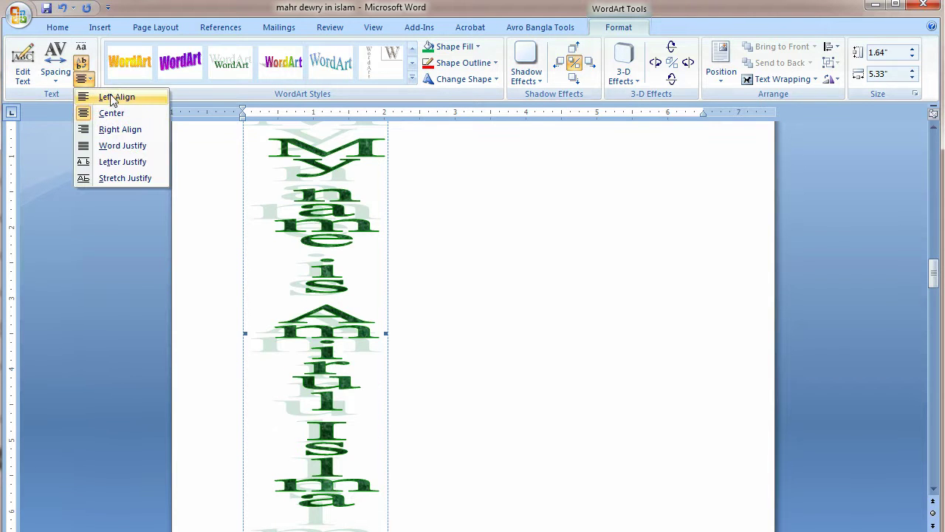
{"action": "left_click", "coordinate": [110, 96]}
{"action": "left_click", "coordinate": [84, 79]}
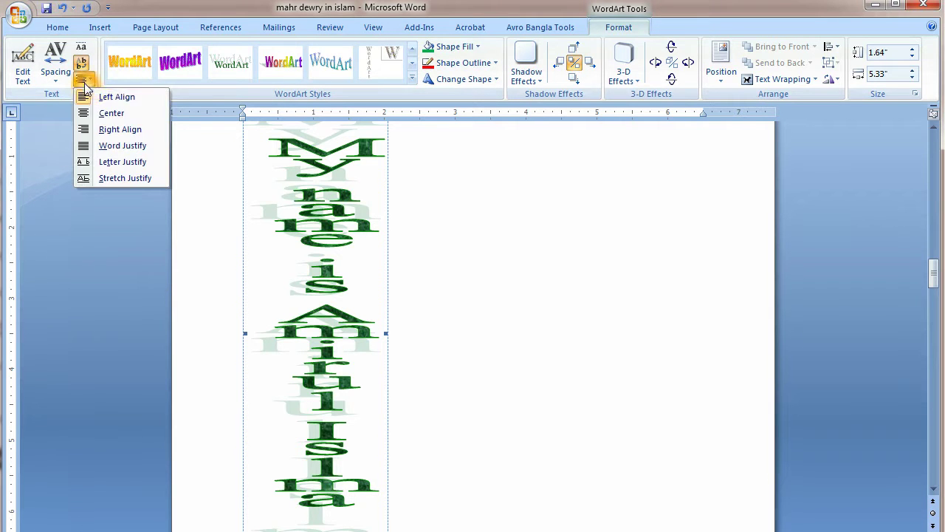
{"action": "left_click", "coordinate": [103, 130]}
{"action": "scroll", "coordinate": [296, 347], "scroll_direction": "up", "scroll_amount": 7}
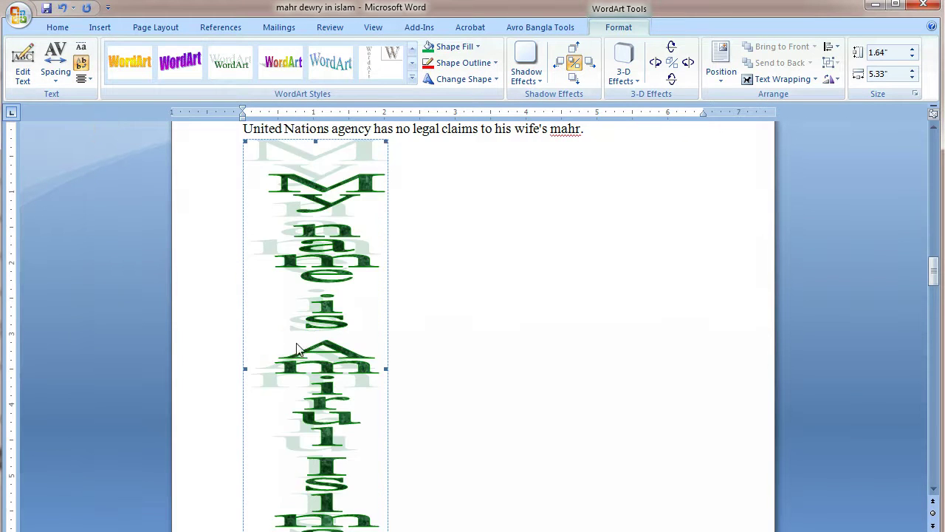
{"action": "left_click", "coordinate": [311, 350]}
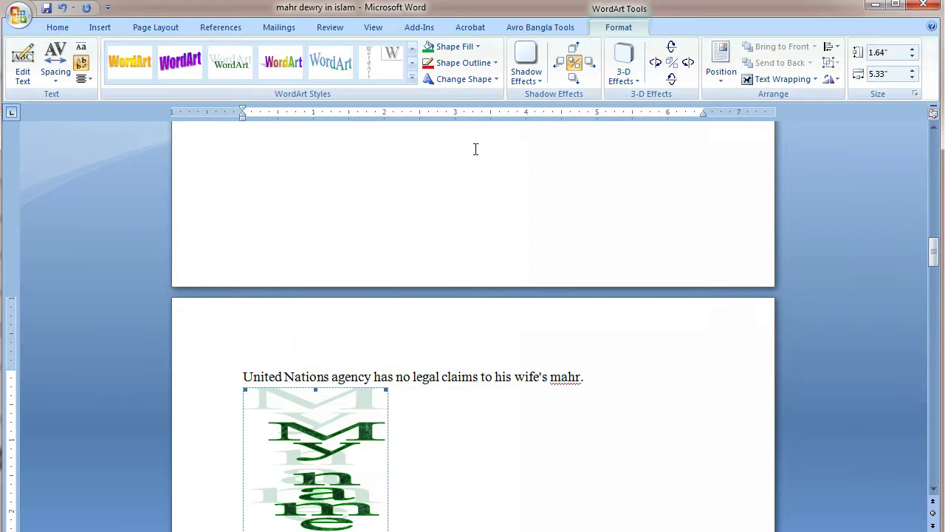
{"action": "scroll", "coordinate": [454, 323], "scroll_direction": "down", "scroll_amount": 3}
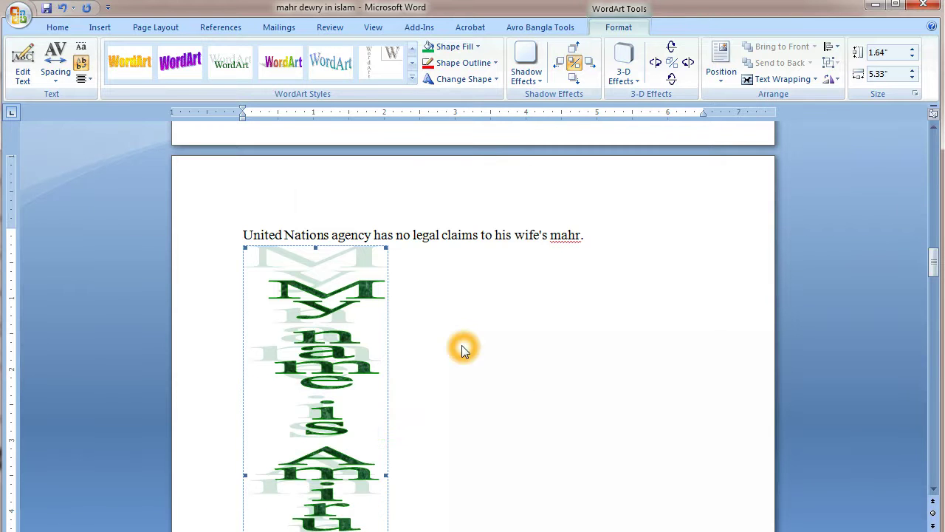
{"action": "left_click", "coordinate": [65, 9]}
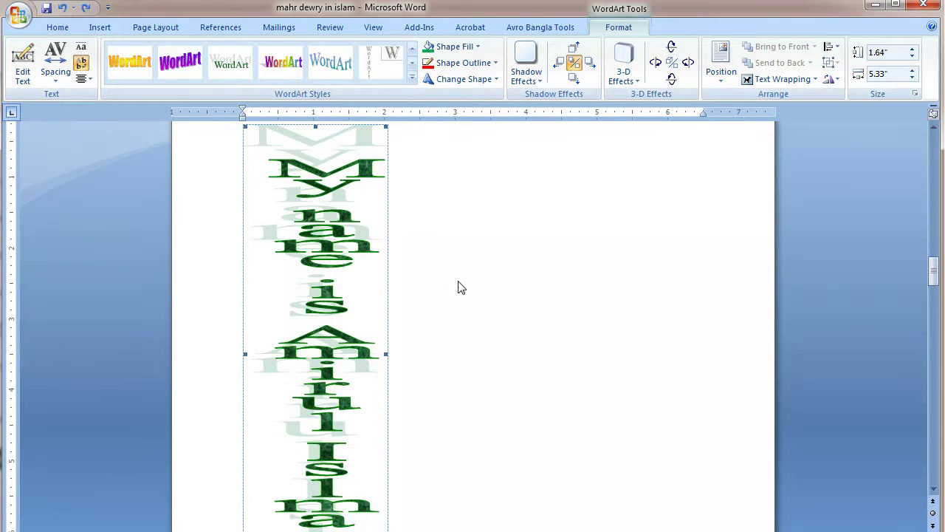
{"action": "scroll", "coordinate": [459, 284], "scroll_direction": "up", "scroll_amount": 3}
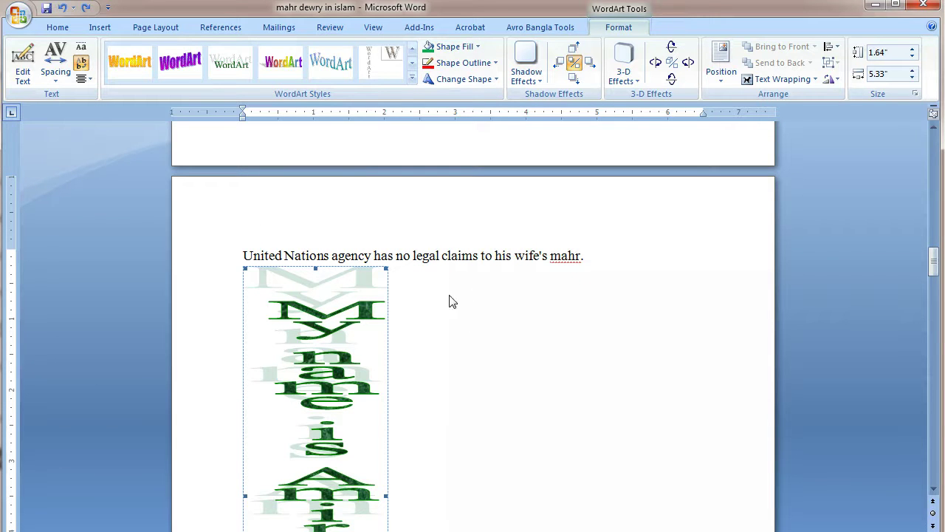